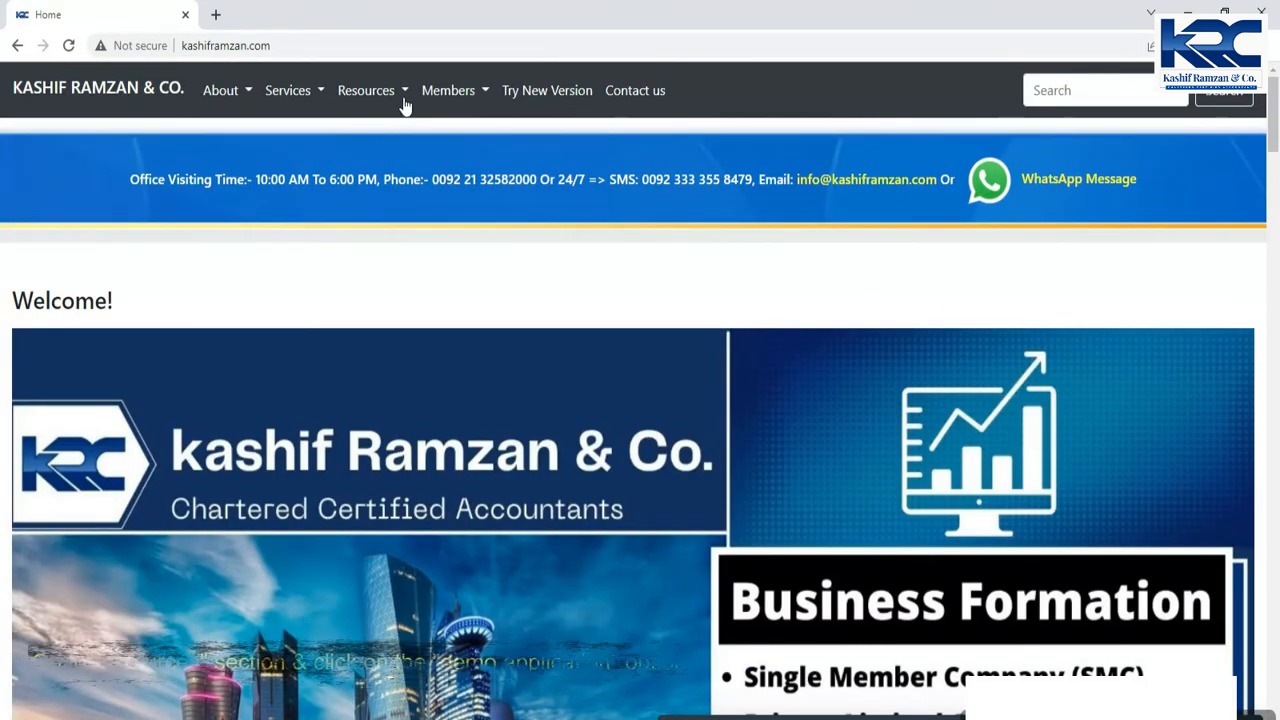
Open the Demo Application from the website's resources and sign in with the demo user name and the account password.
left_click(401, 97)
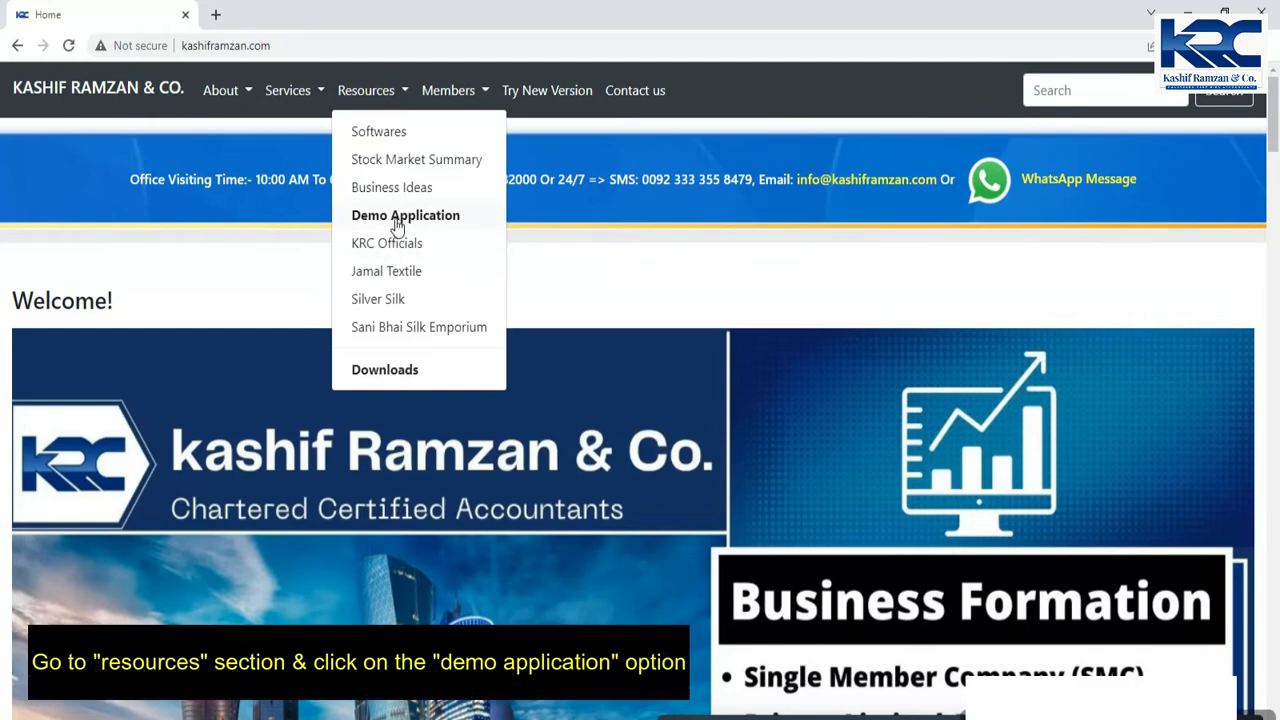
left_click(398, 222)
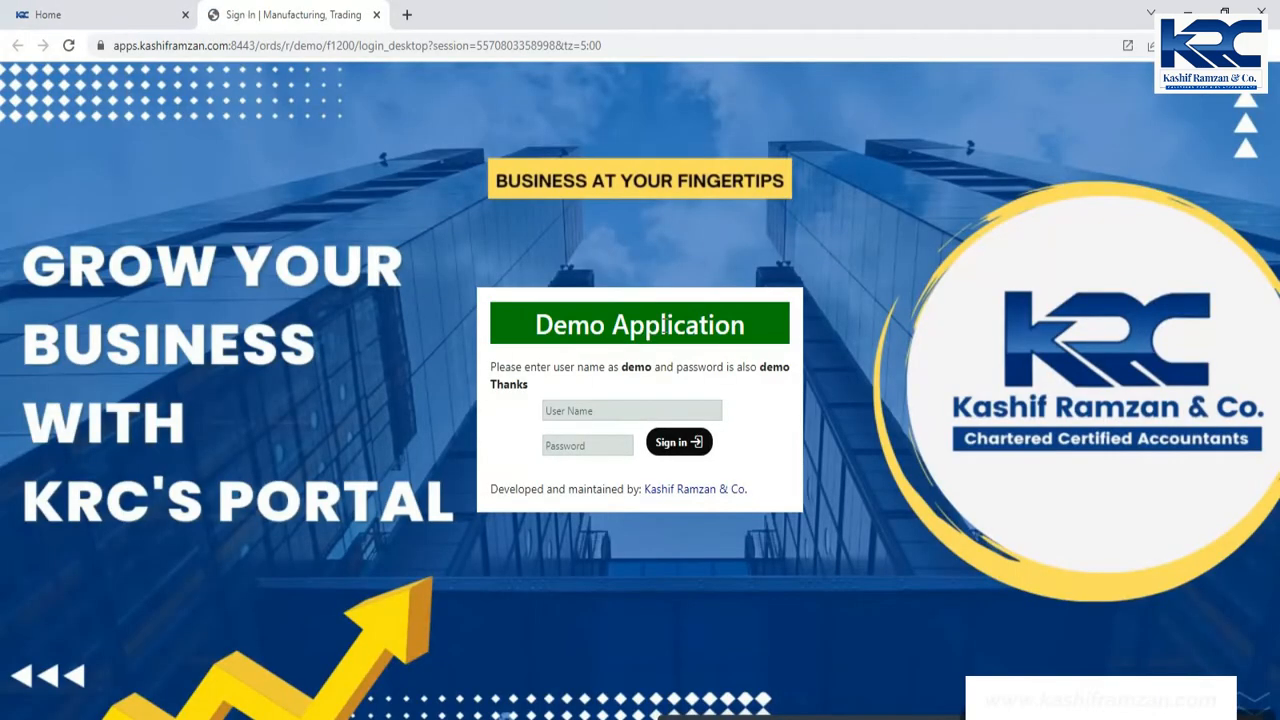
left_click(557, 413)
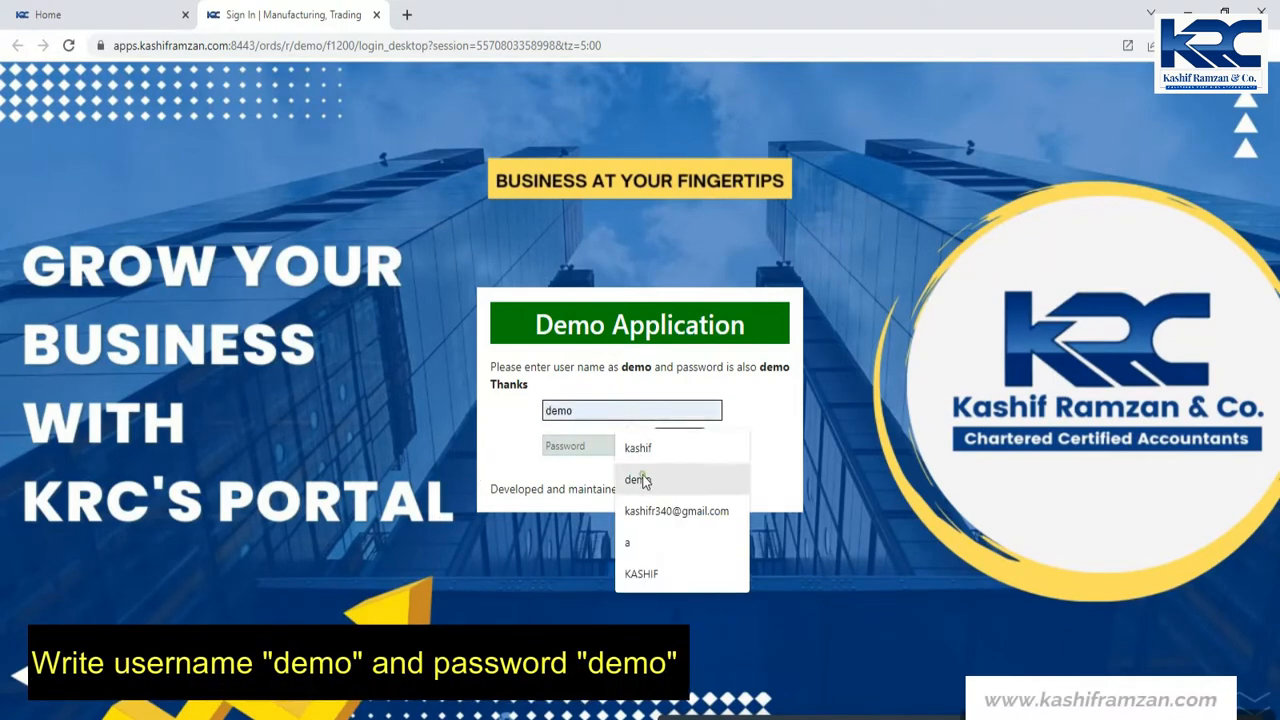
left_click(641, 481)
left_click(566, 445)
type("de")
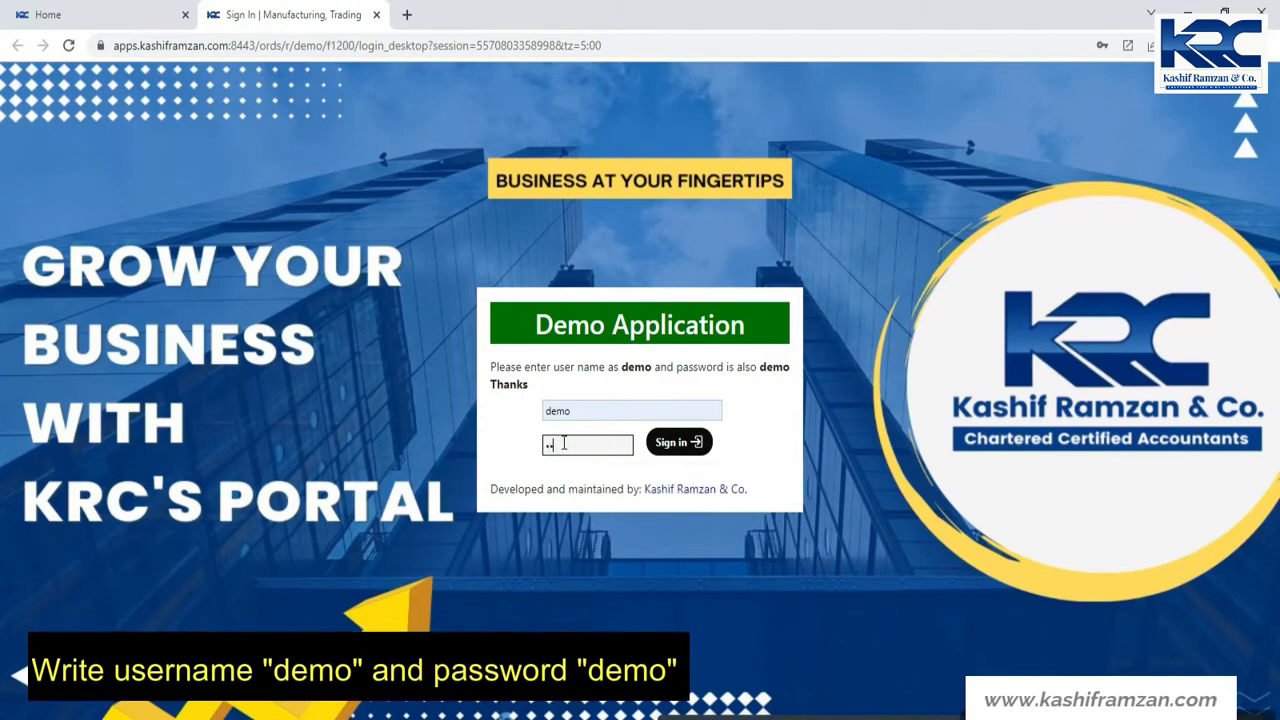
type("mo")
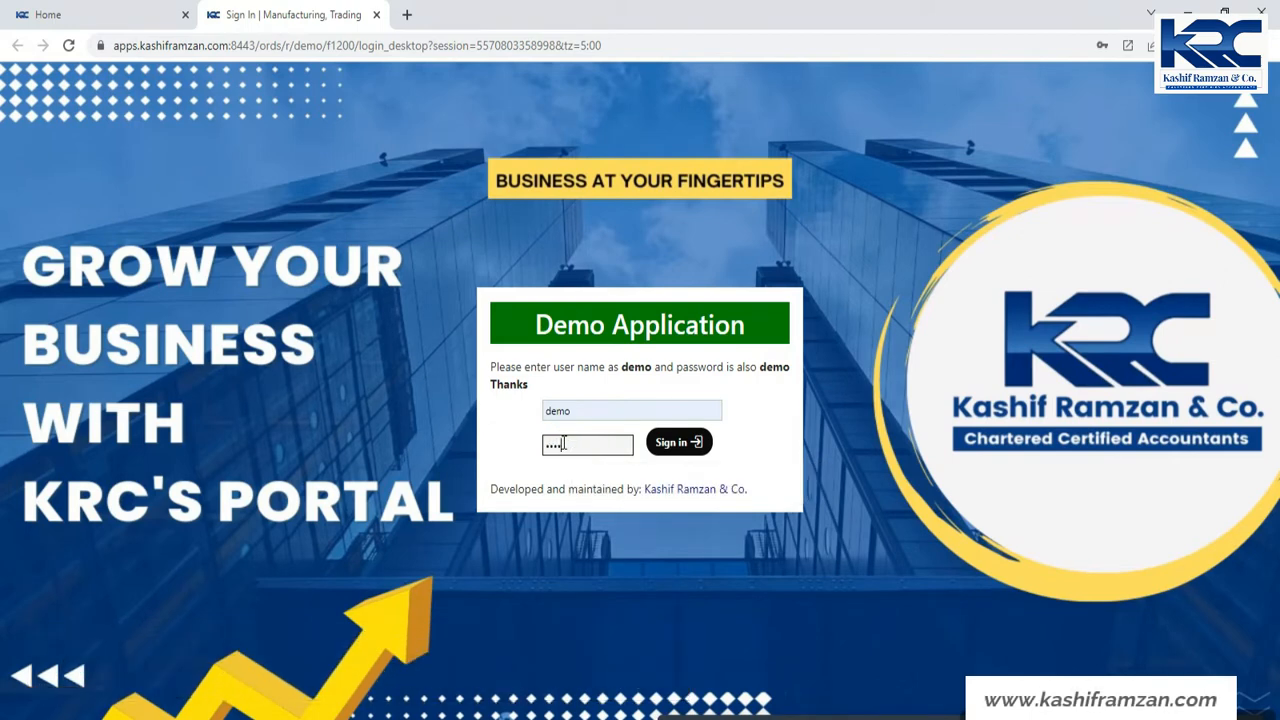
left_click(678, 445)
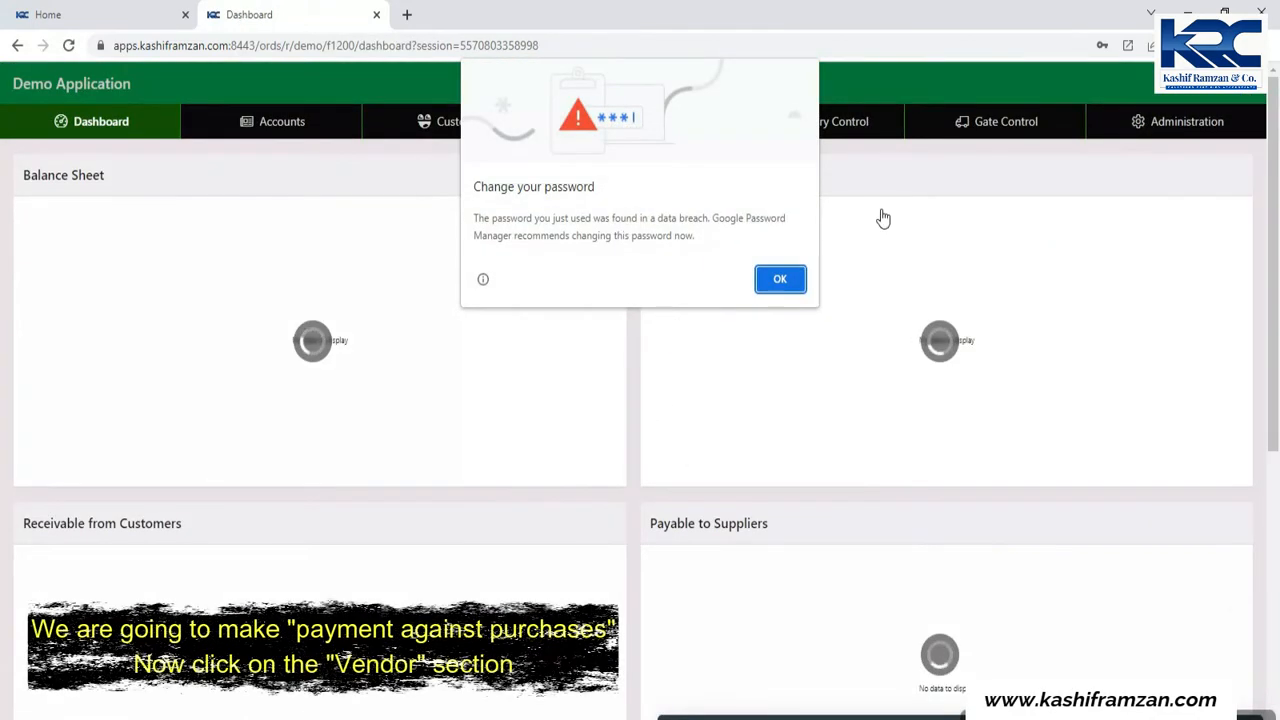
Dismiss the browser's password prompts without saving the password, and open the vendor Payments form.
left_click(778, 279)
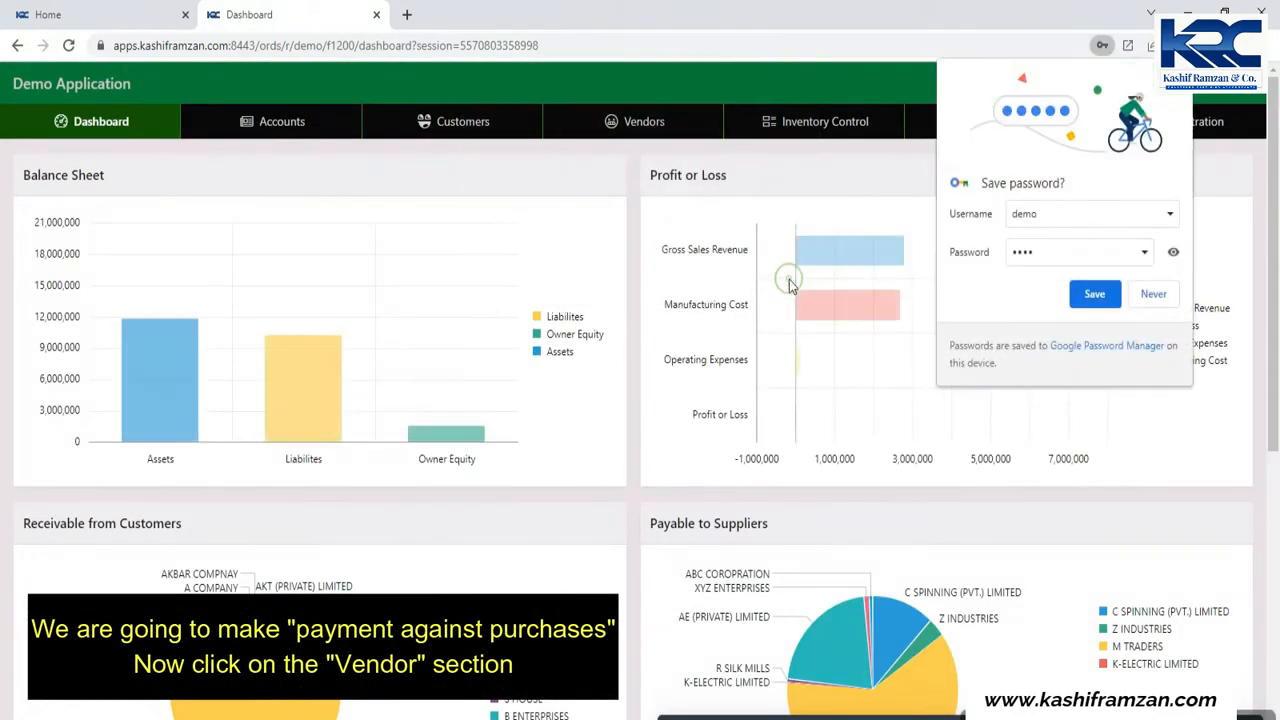
left_click(1153, 293)
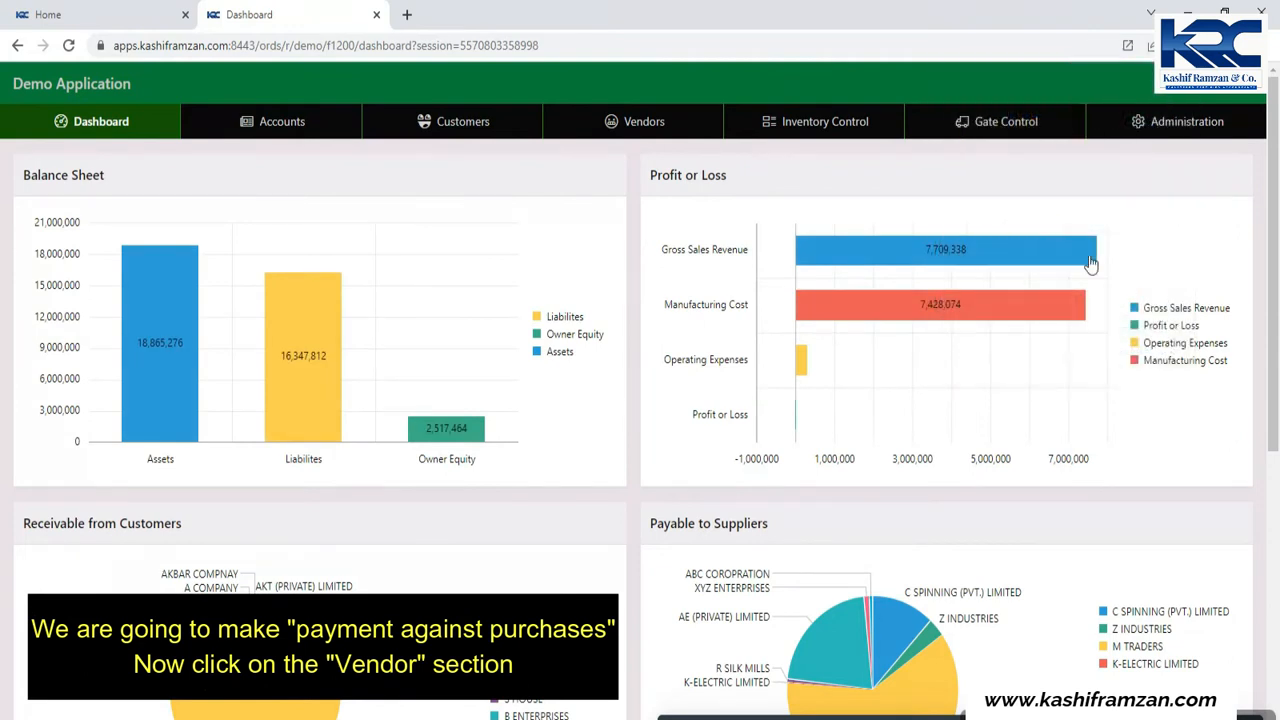
left_click(648, 119)
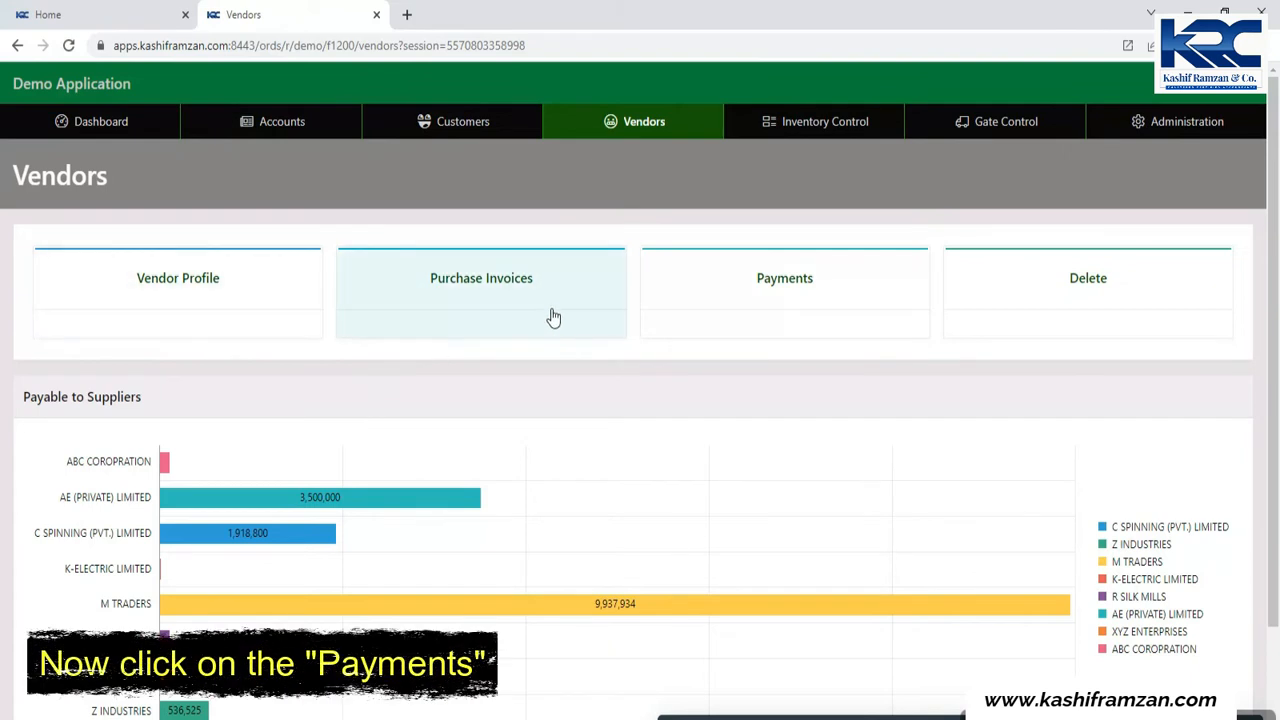
left_click(783, 285)
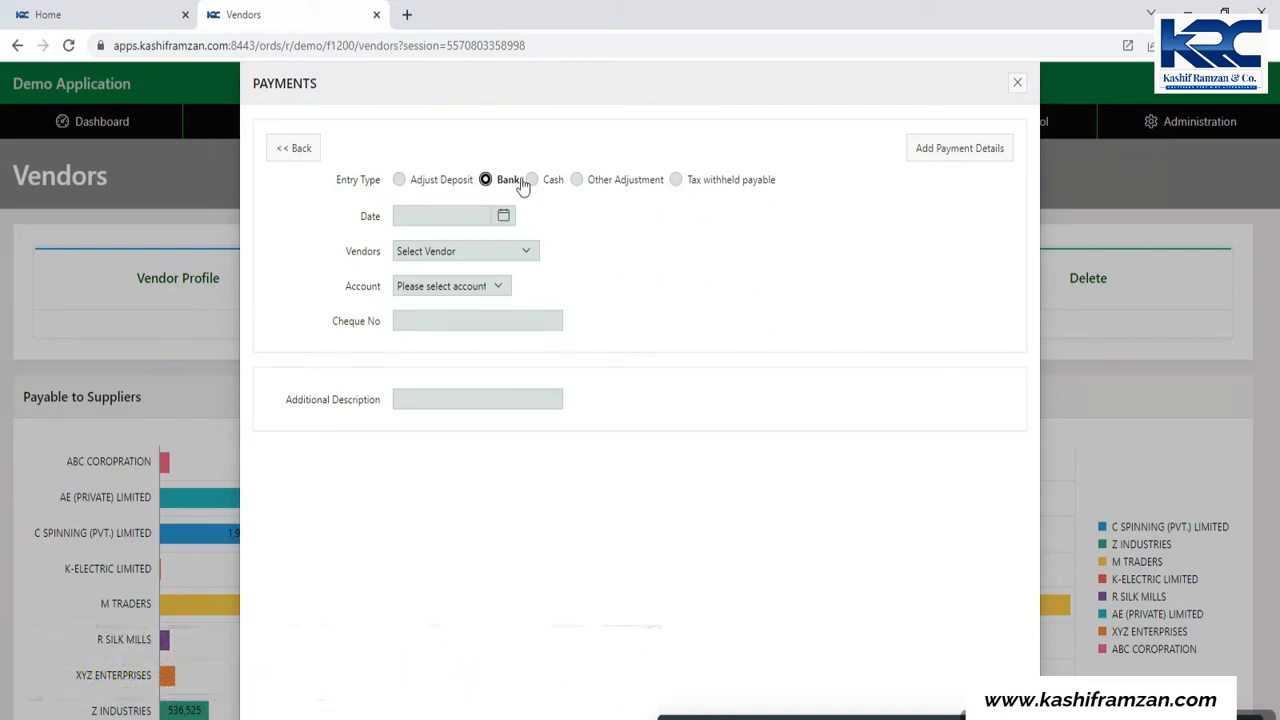
Set the payment's entry type to Bank and its date to 14-NOV-2022.
left_click(532, 182)
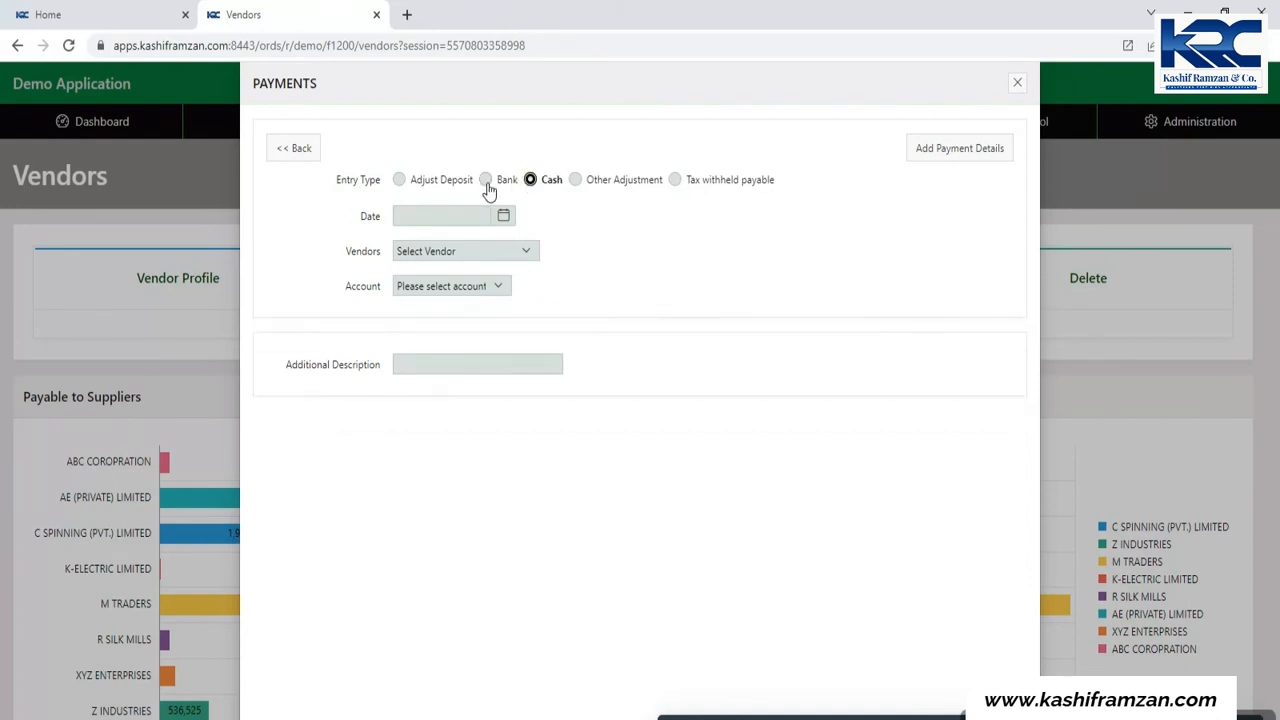
left_click(486, 182)
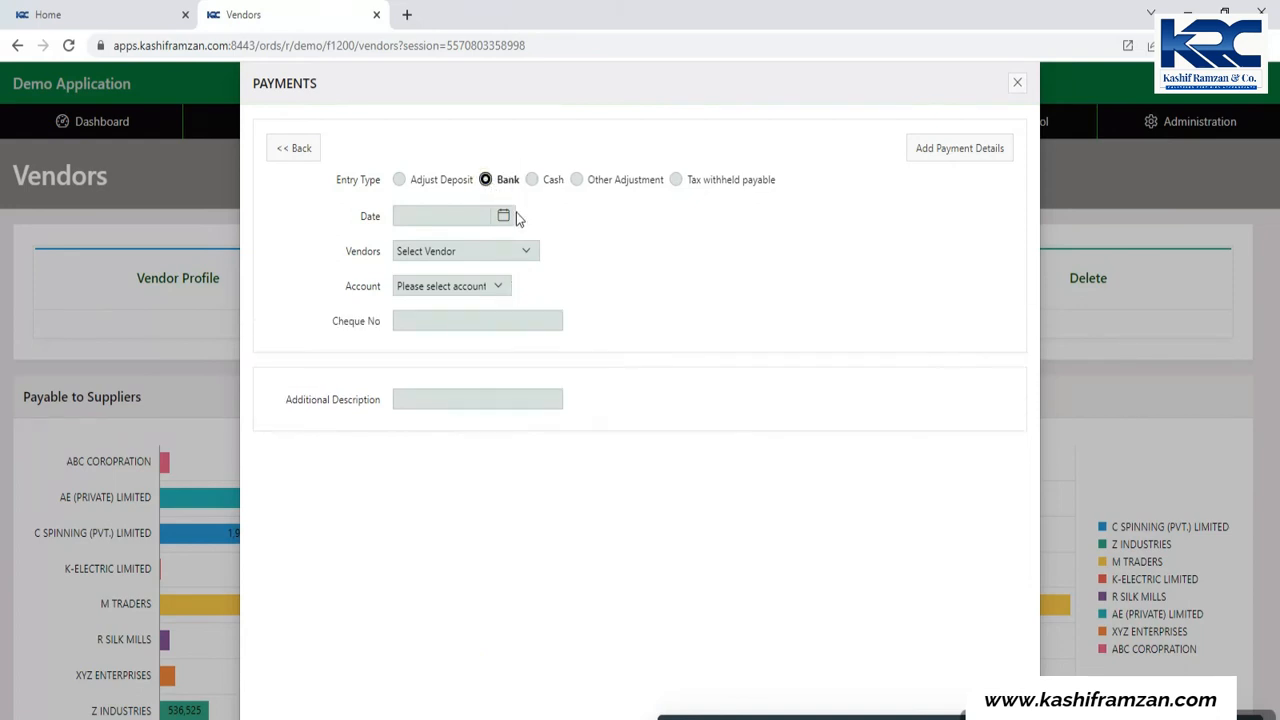
left_click(505, 218)
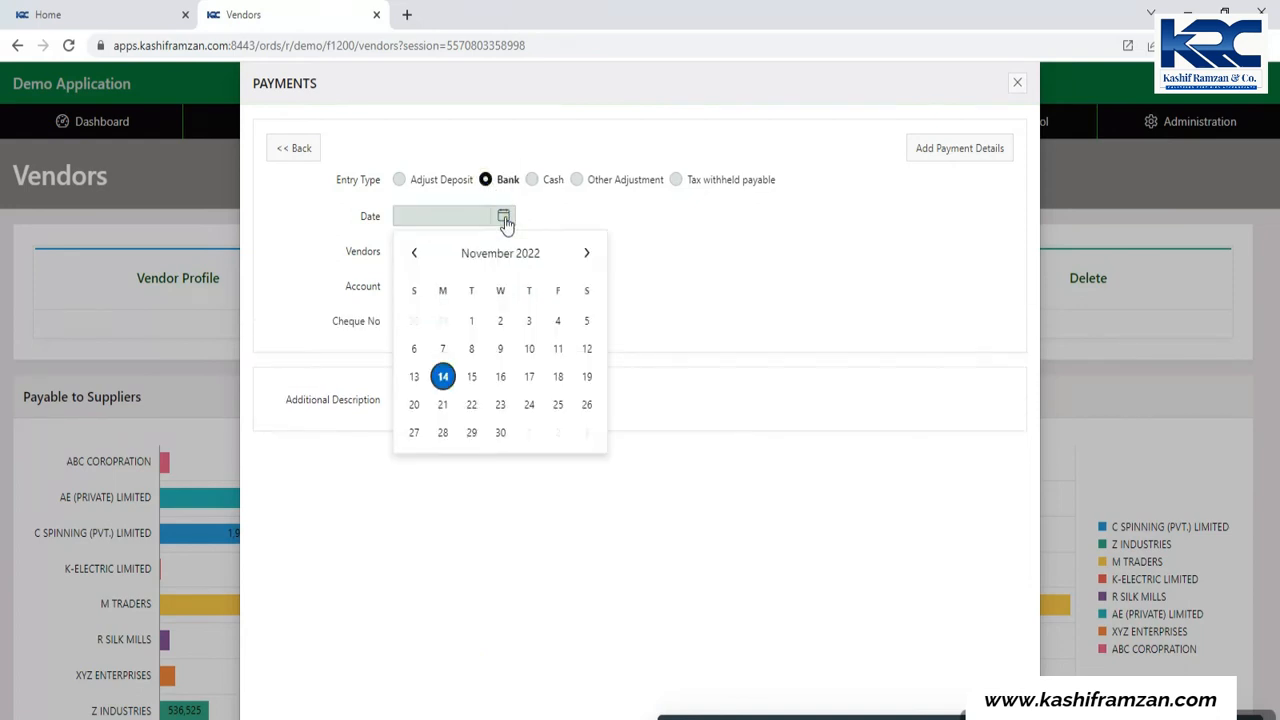
left_click(443, 377)
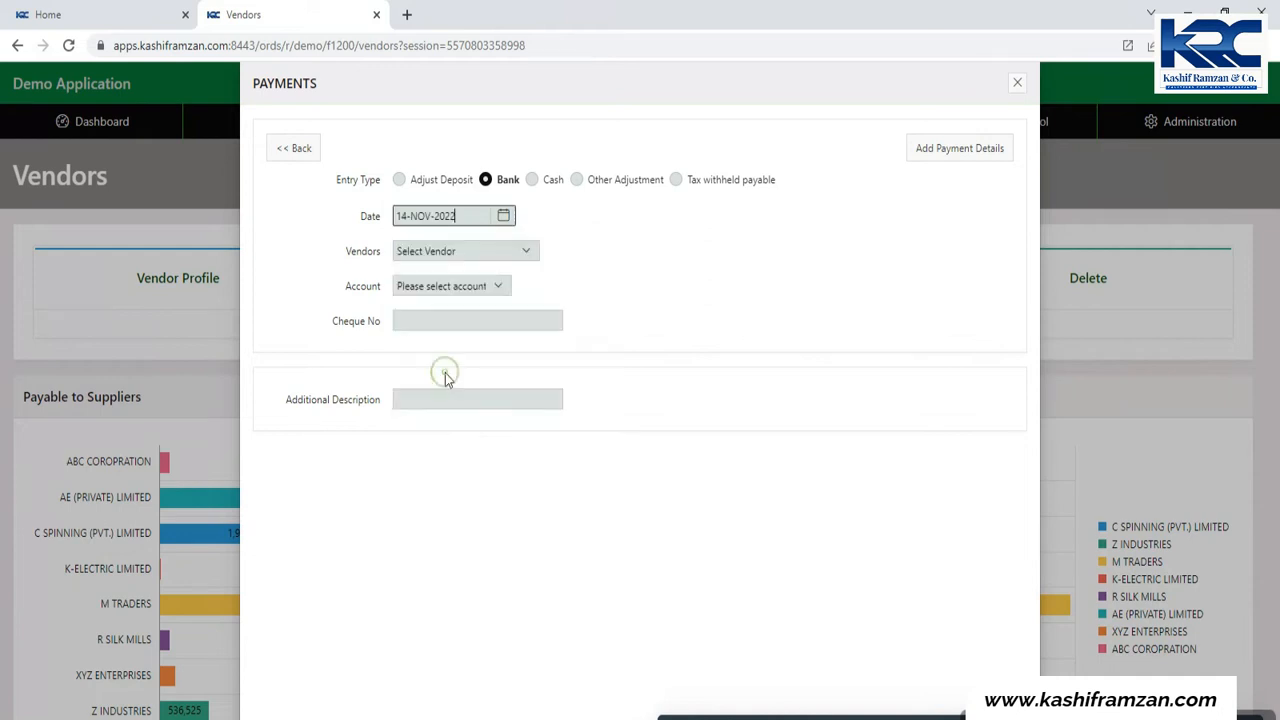
Choose ABC COROPRATION as the vendor and MEEZAN BANK LTD. as the paying account.
left_click(482, 256)
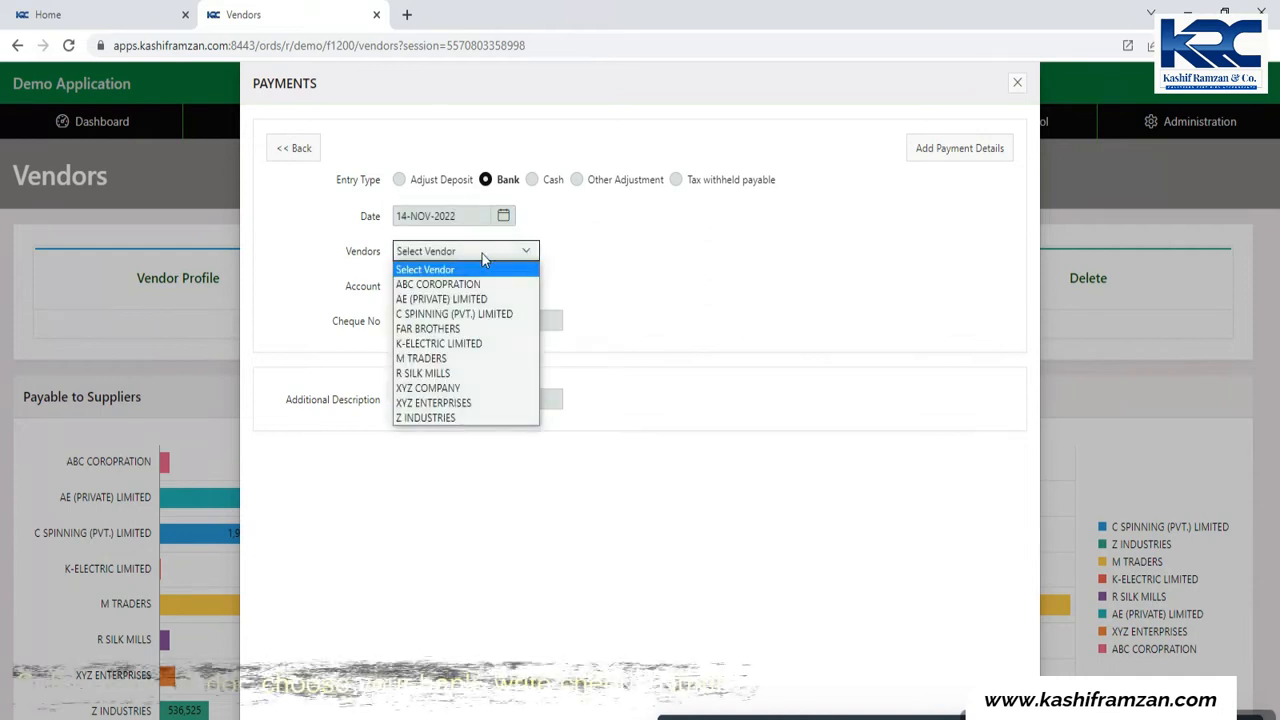
left_click(449, 287)
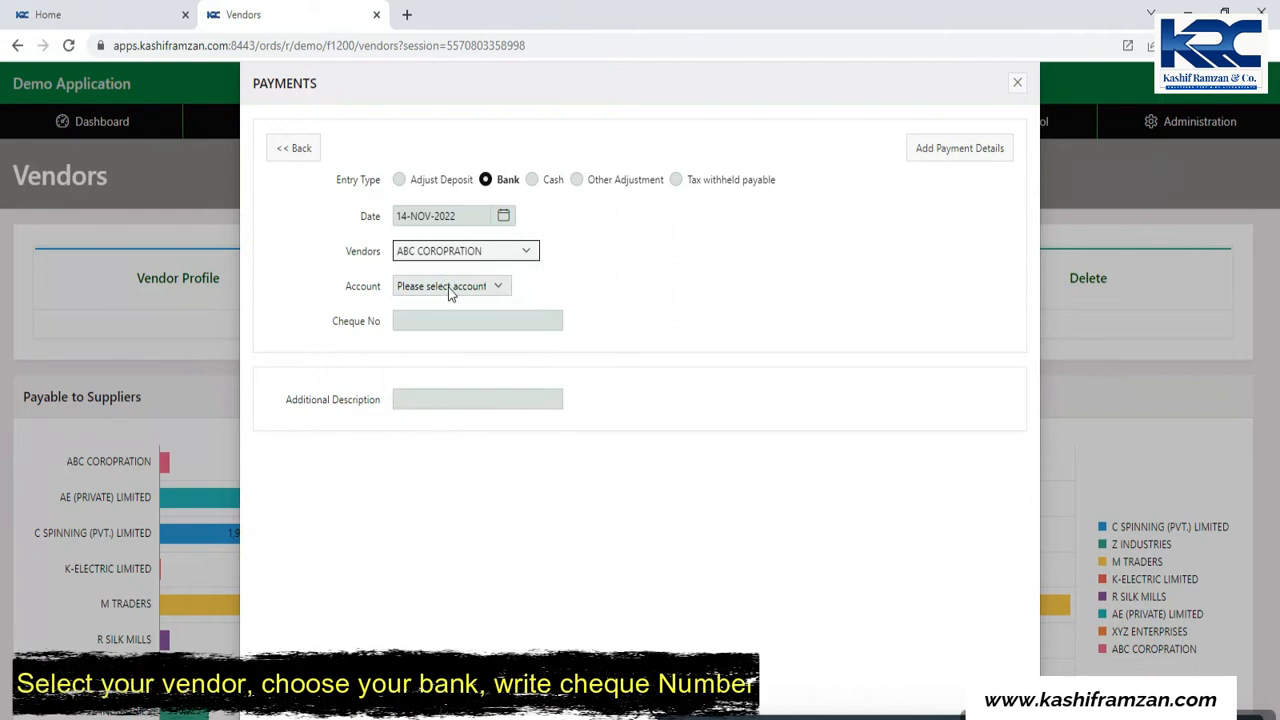
left_click(480, 287)
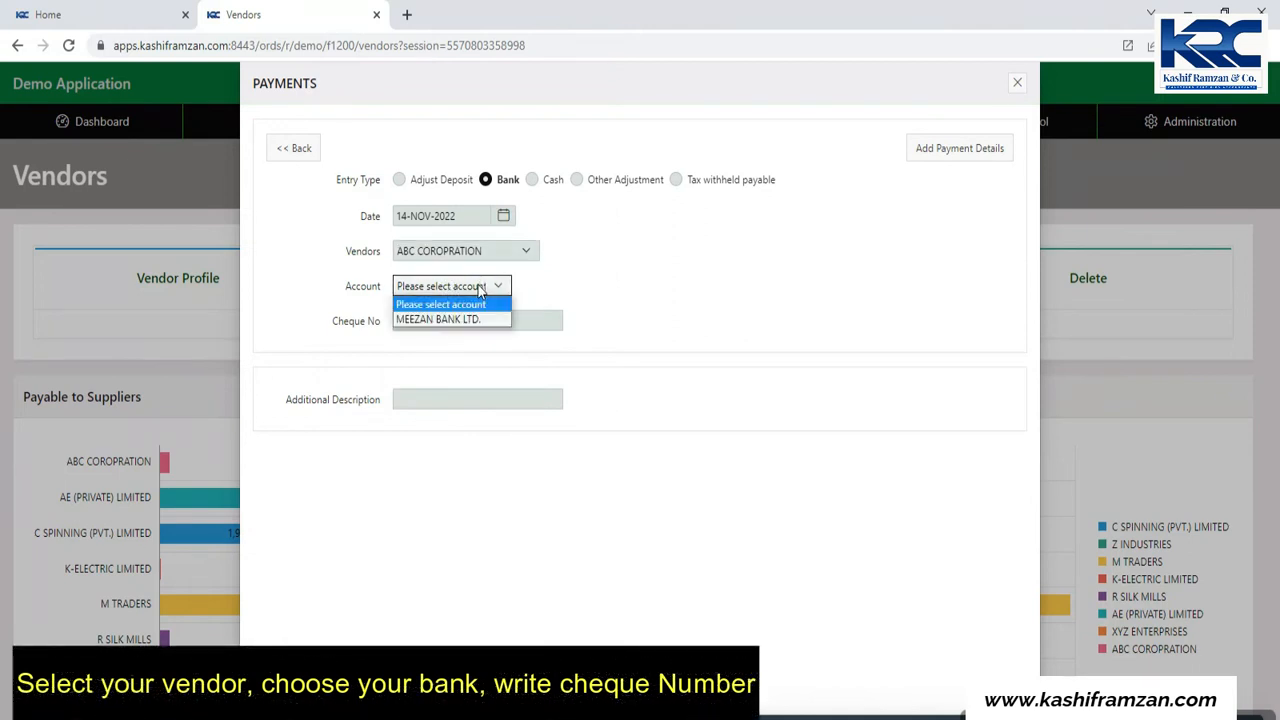
left_click(457, 322)
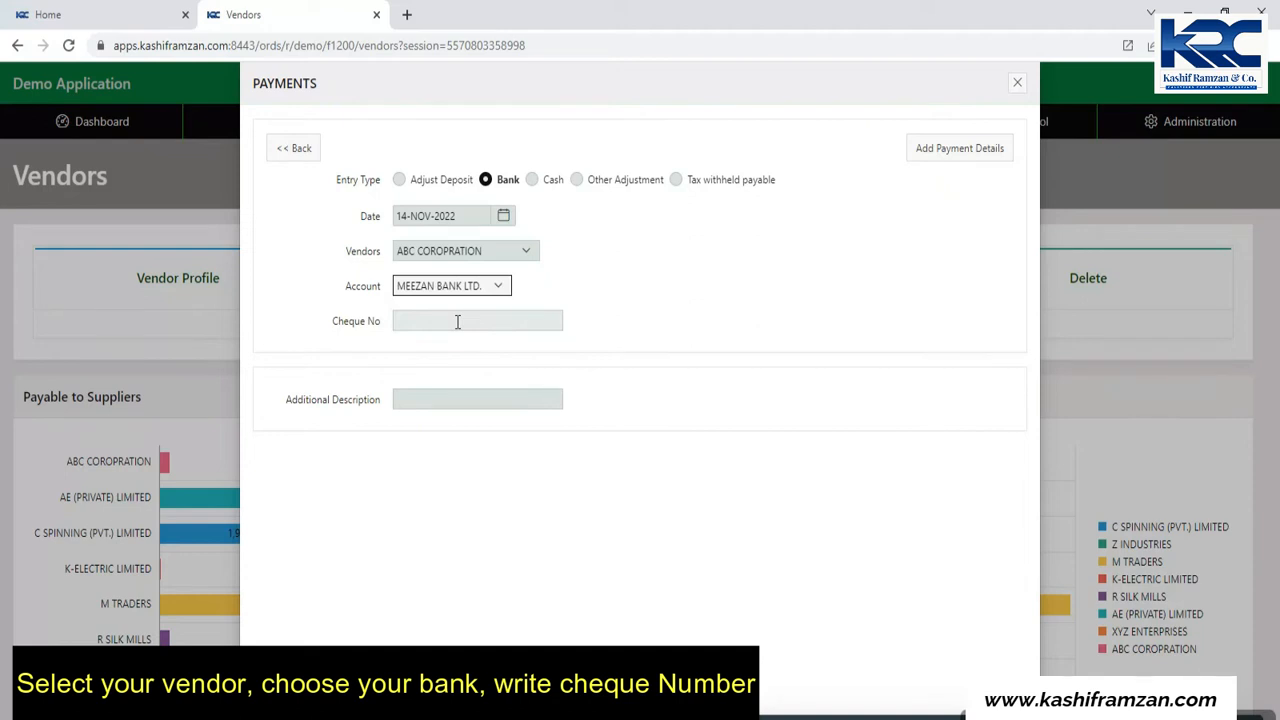
Fill in the cheque number from the second saved MBL entry and proceed to the payment details.
left_click(457, 322)
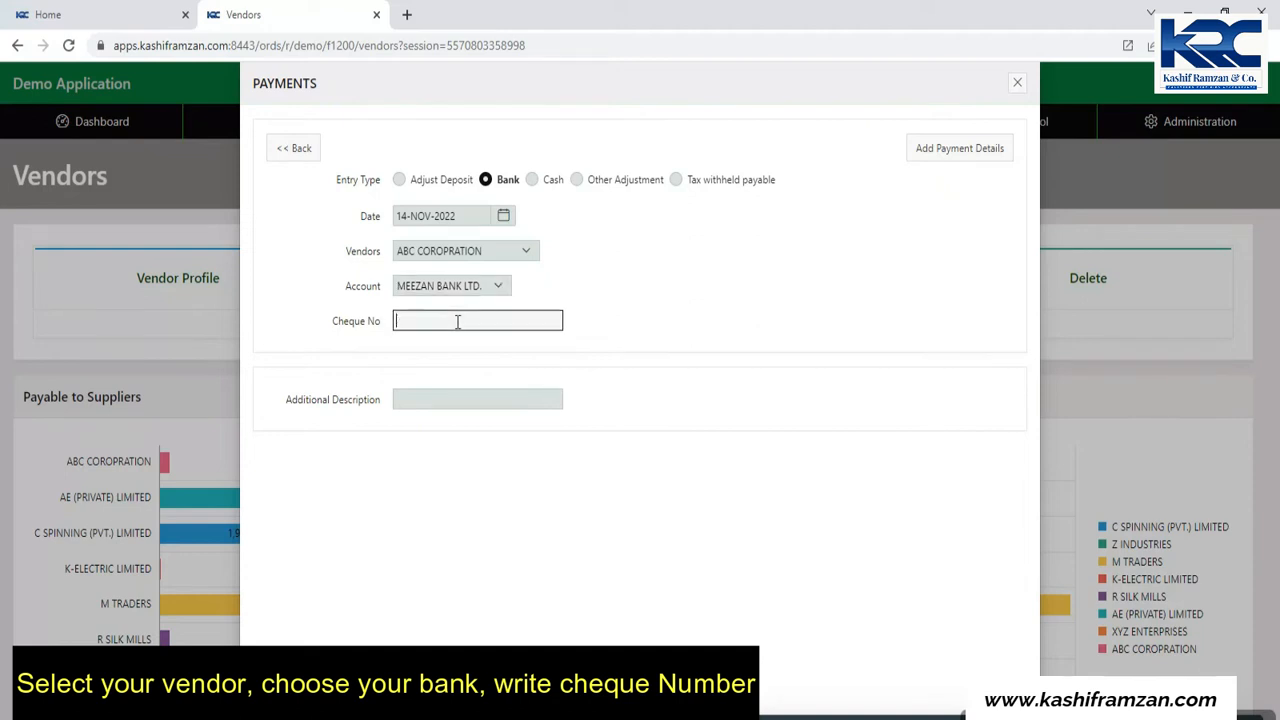
type("mbl")
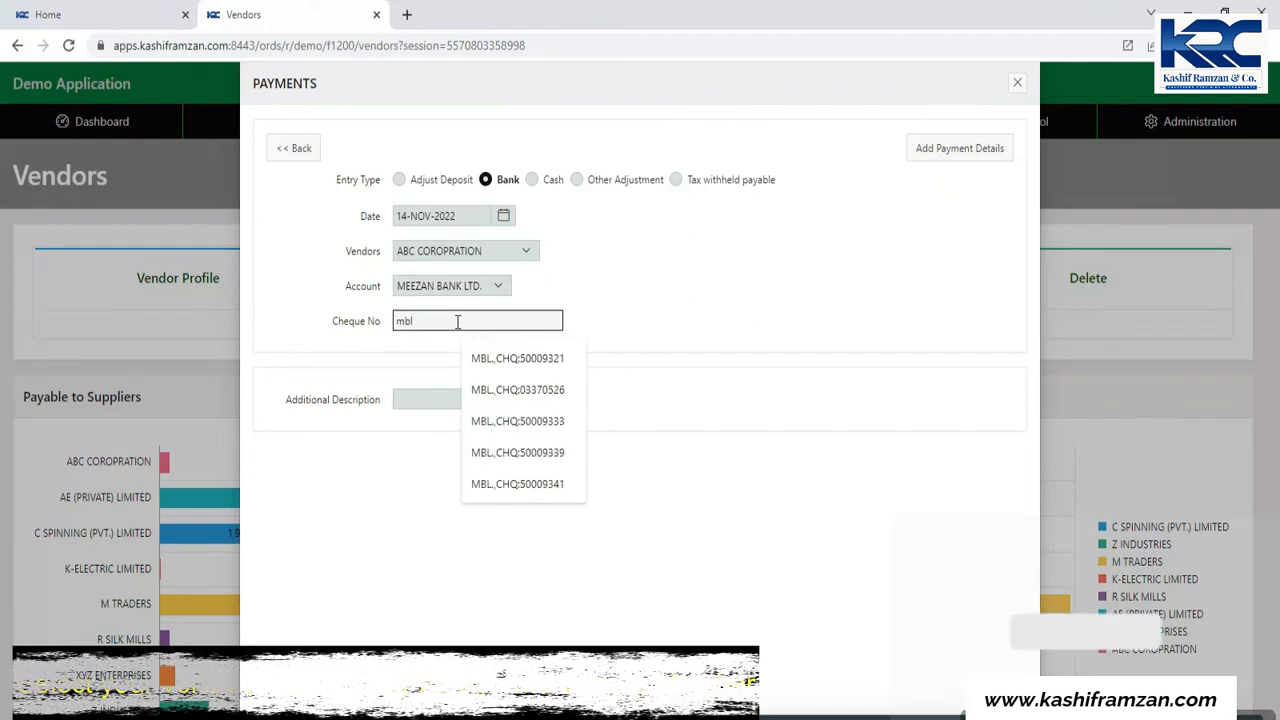
left_click(510, 389)
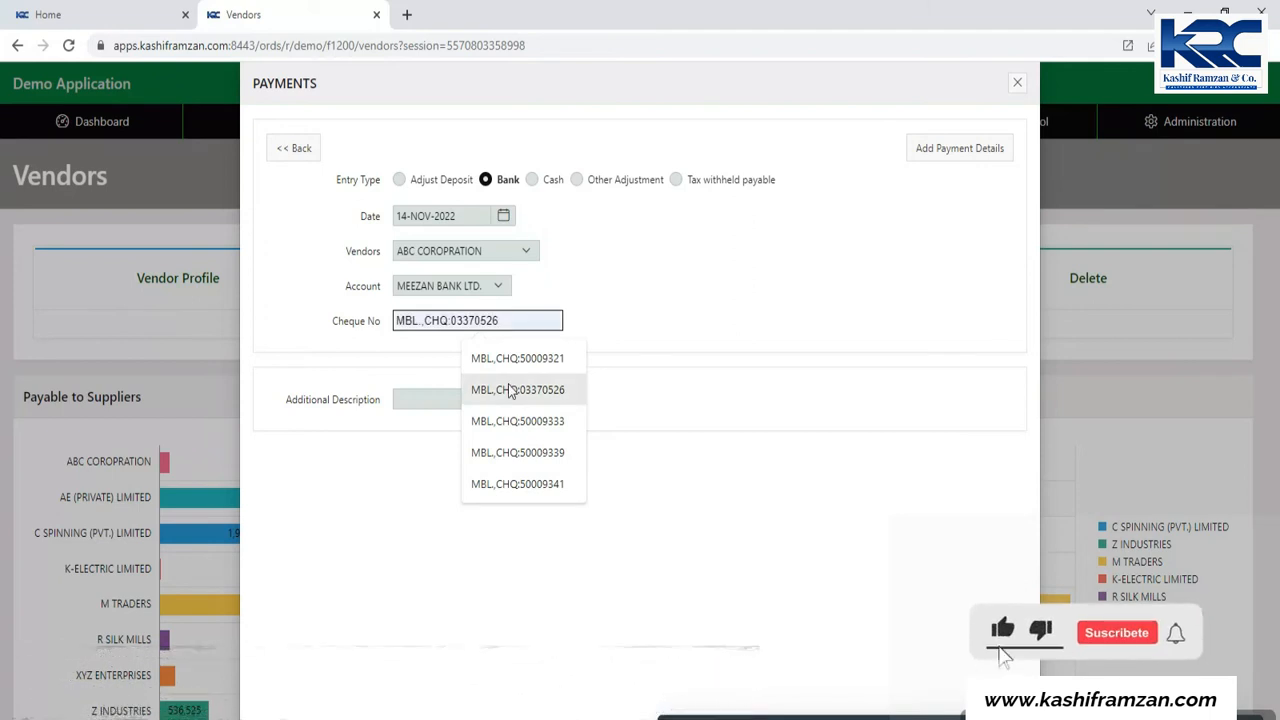
left_click(510, 389)
left_click(706, 287)
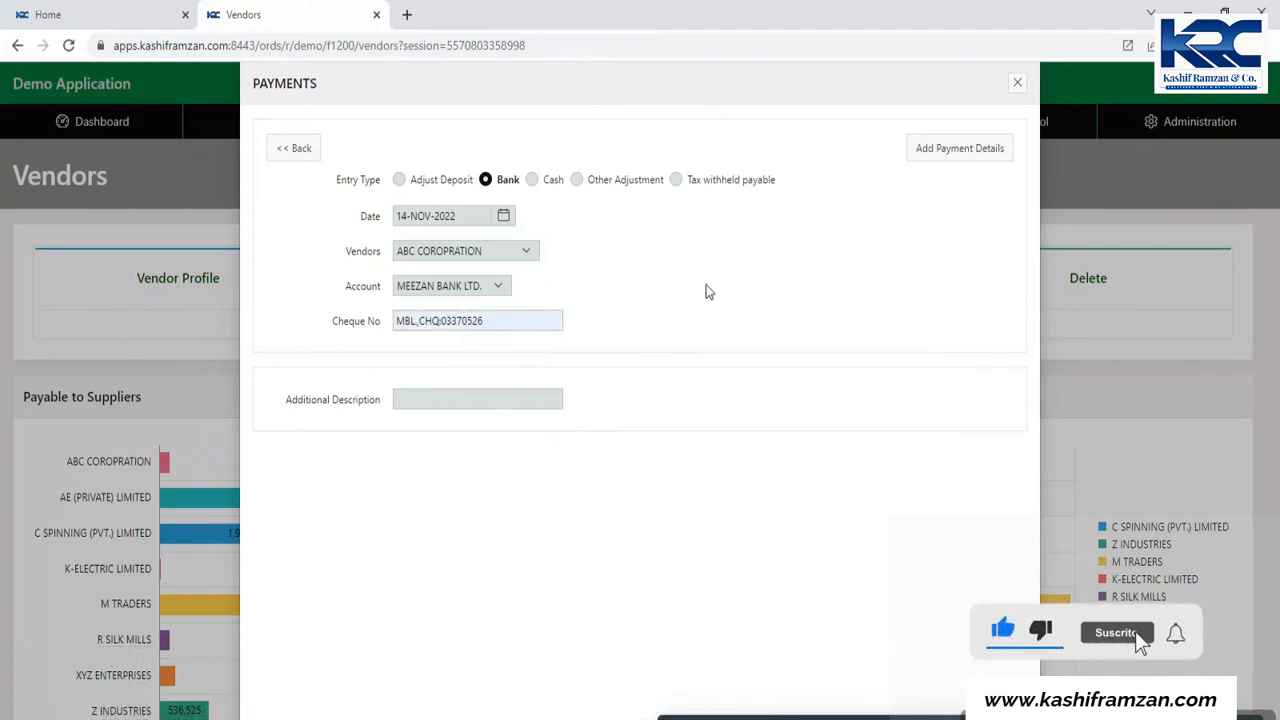
left_click(935, 155)
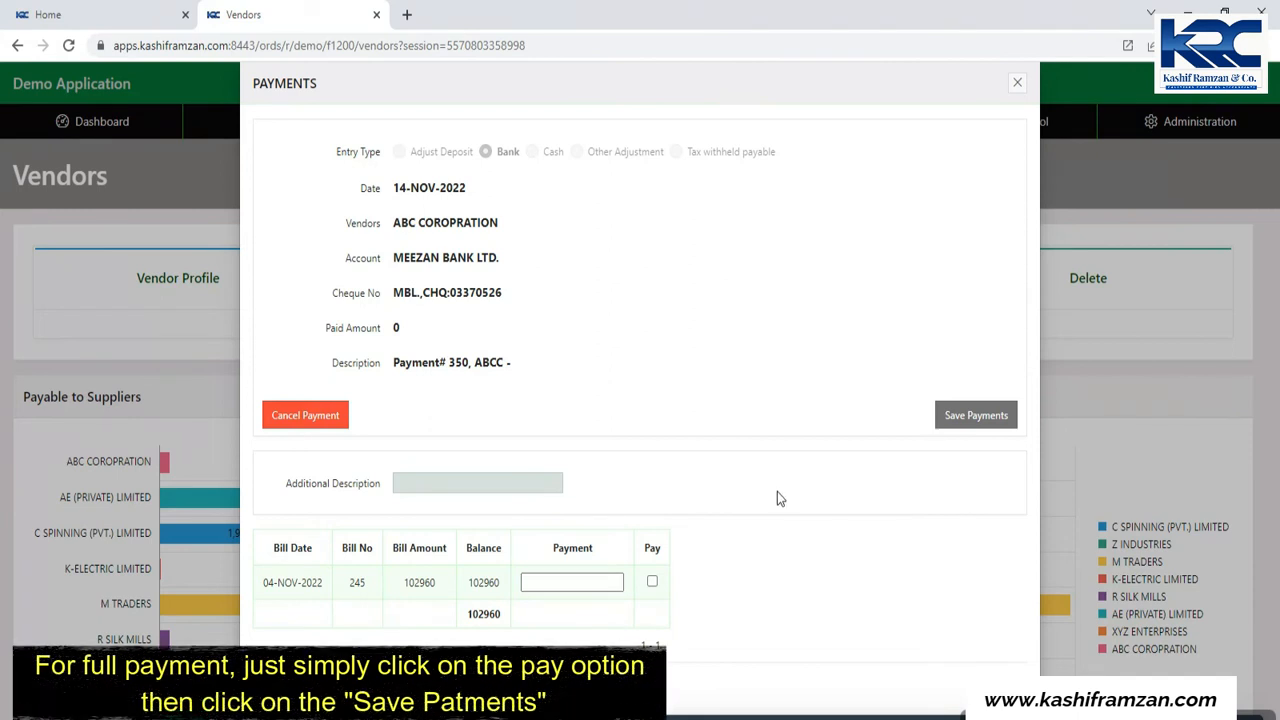
Save a full payment against bill 245, and cancel that saved bill payment.
left_click(652, 582)
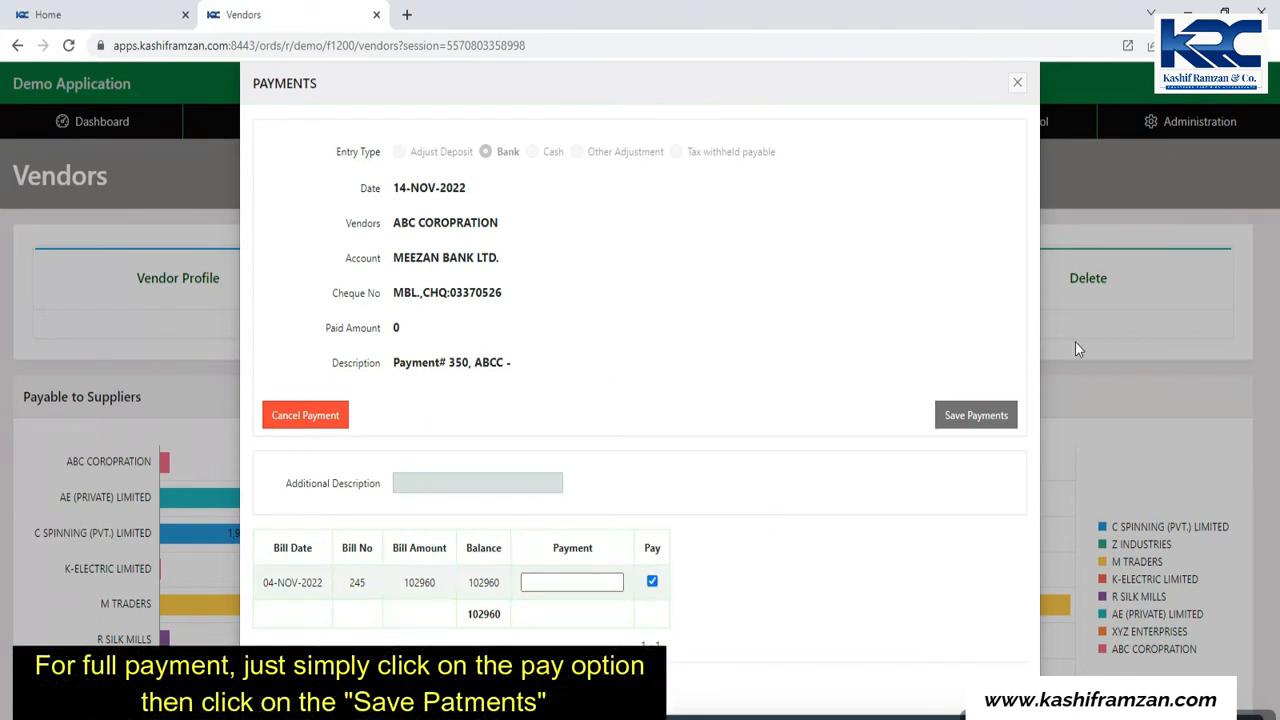
left_click(982, 412)
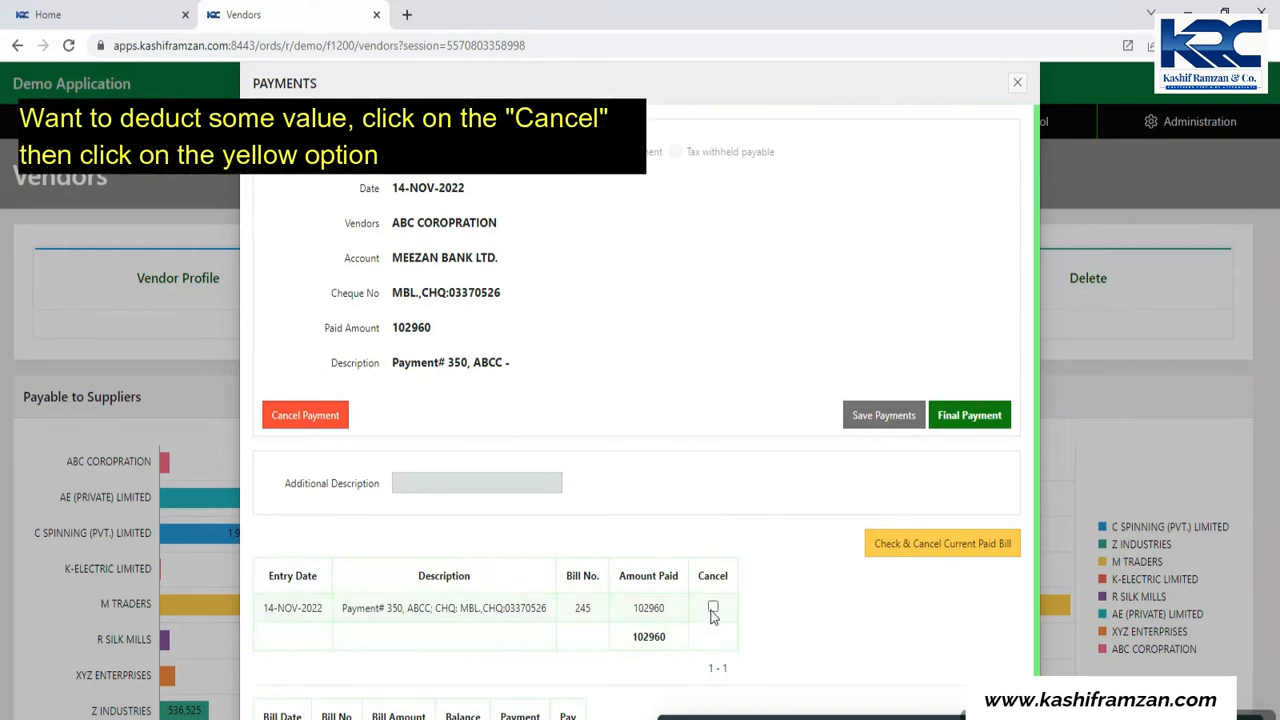
left_click(914, 548)
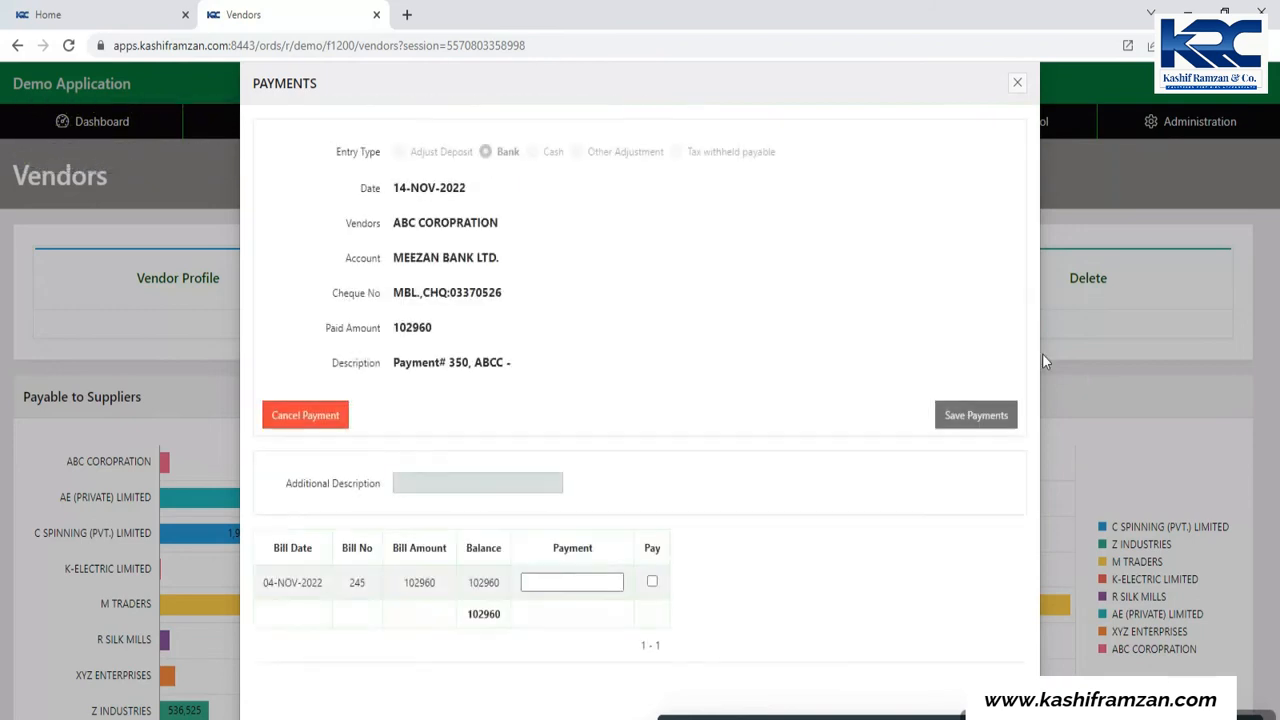
Enter a payment of 98327 against bill 245 as the amount after withholding, and save it.
left_click(537, 581)
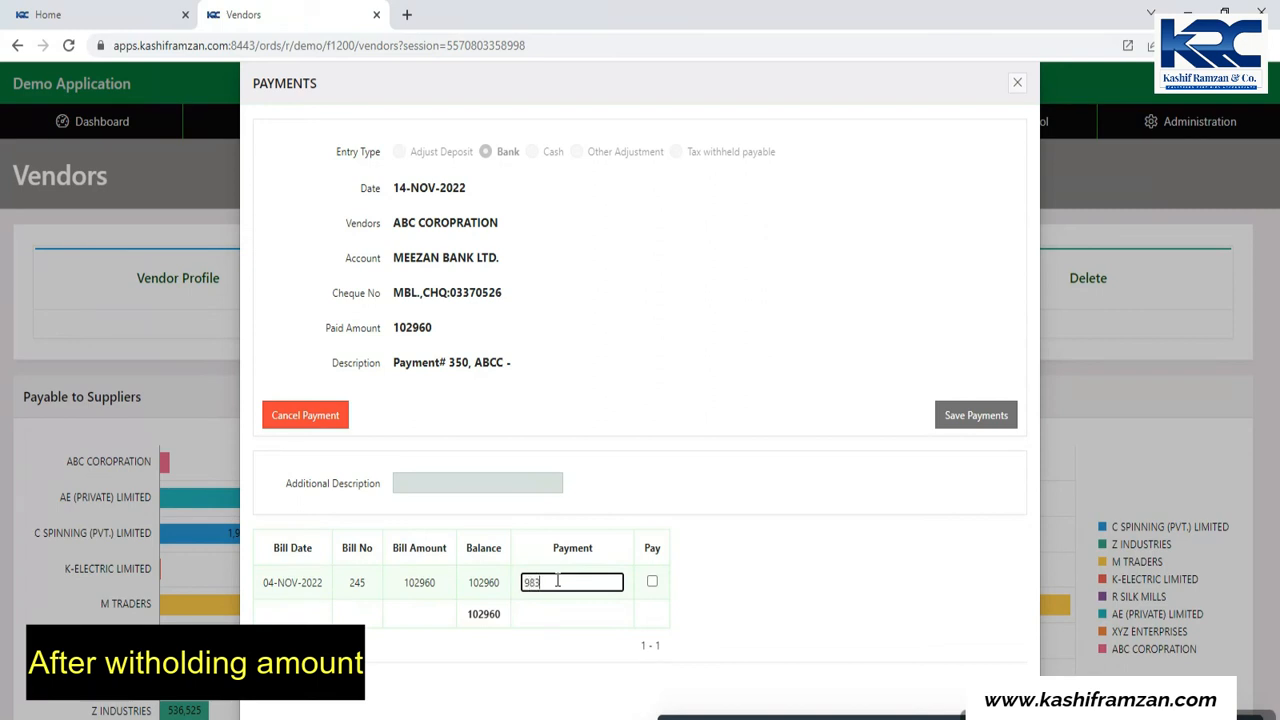
type("27")
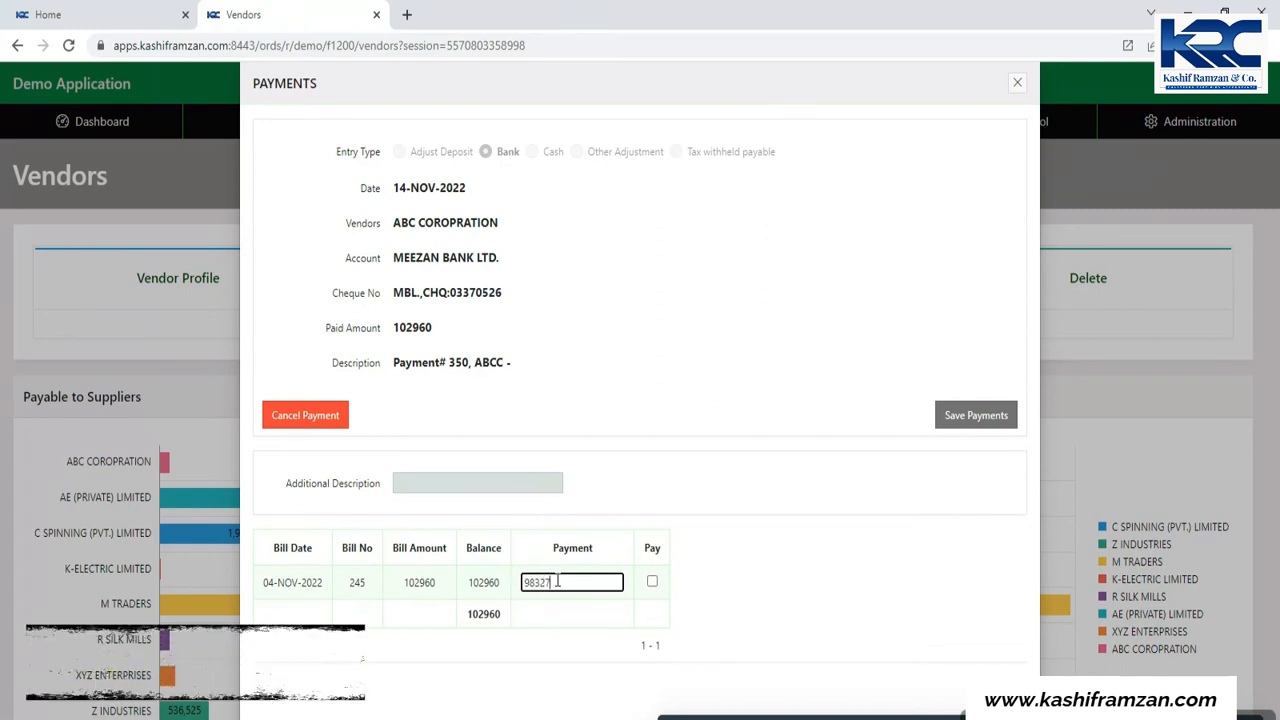
left_click(951, 415)
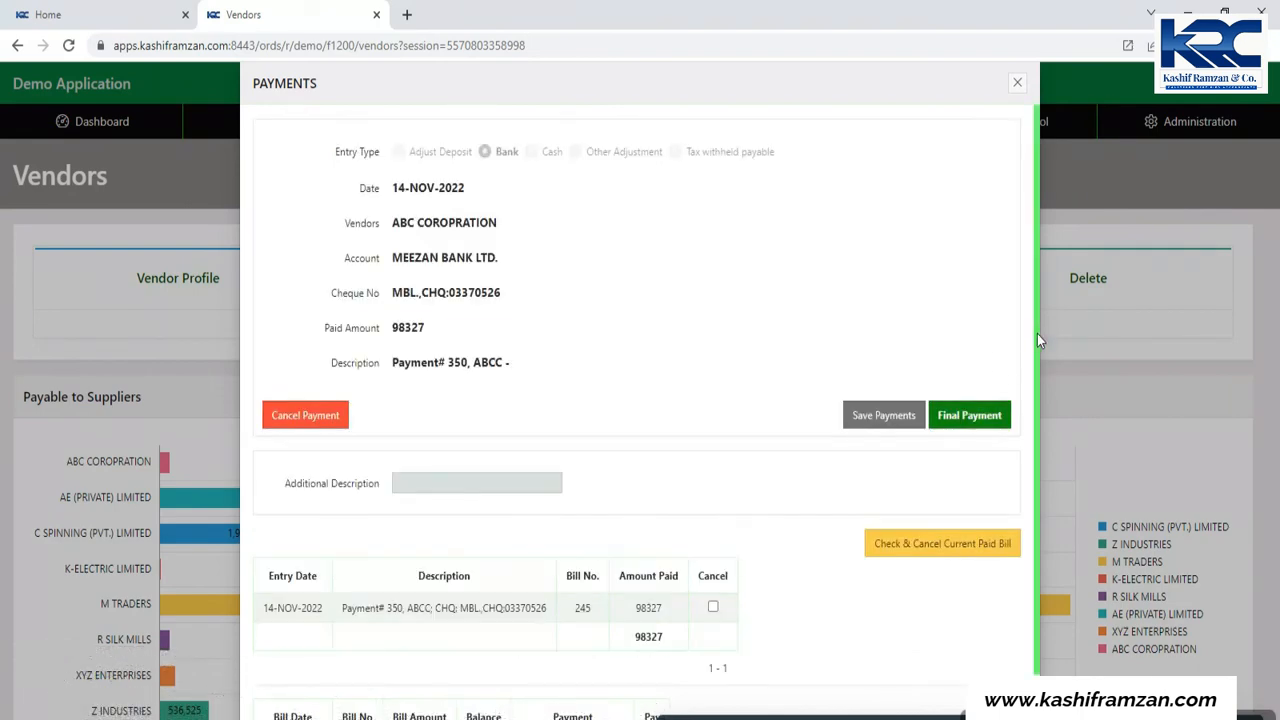
Set the payment's additional description to bill#245 and save the payment.
left_click_drag(1037, 335, 1039, 404)
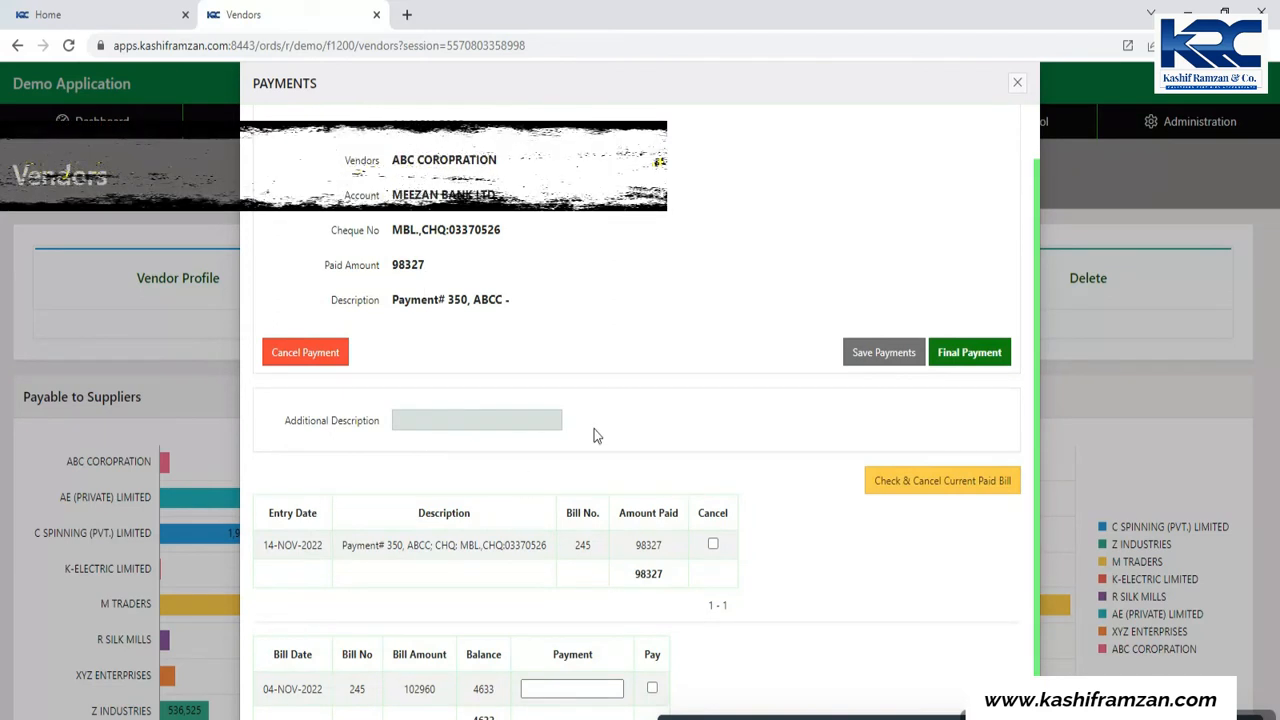
left_click(416, 420)
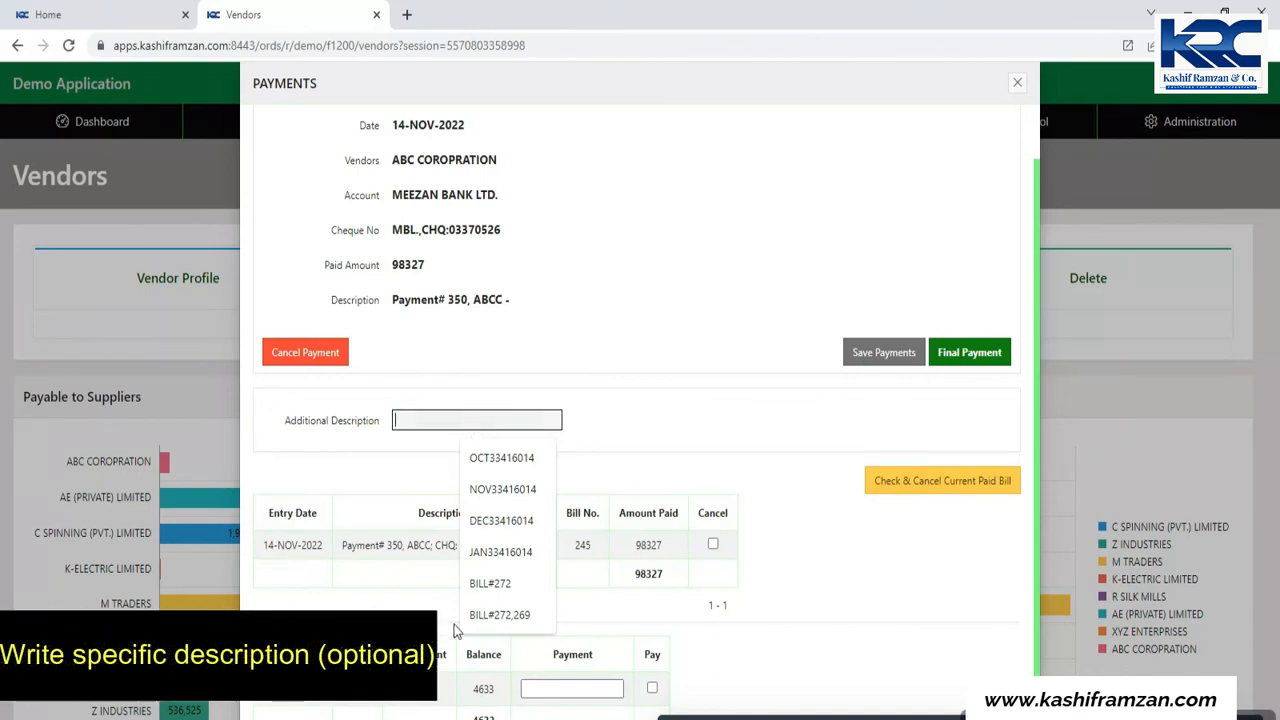
left_click(506, 532)
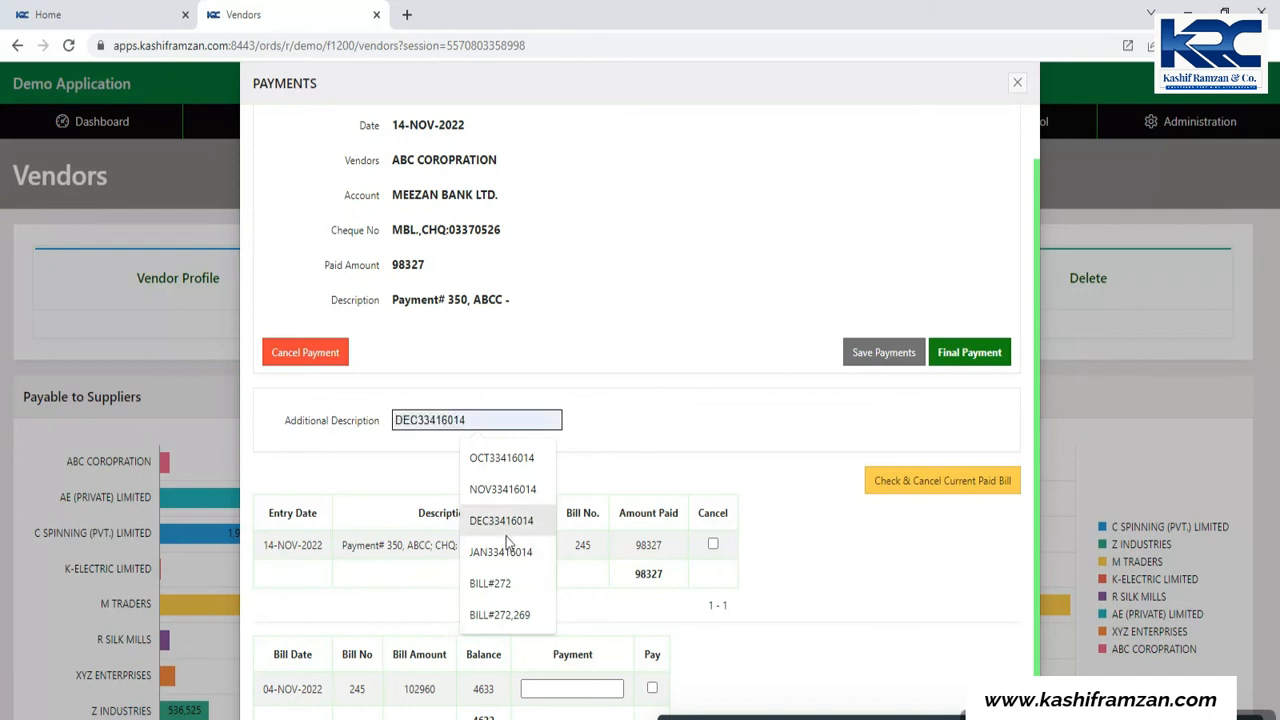
key("ctrl+a")
key("BackSpace")
type("bil")
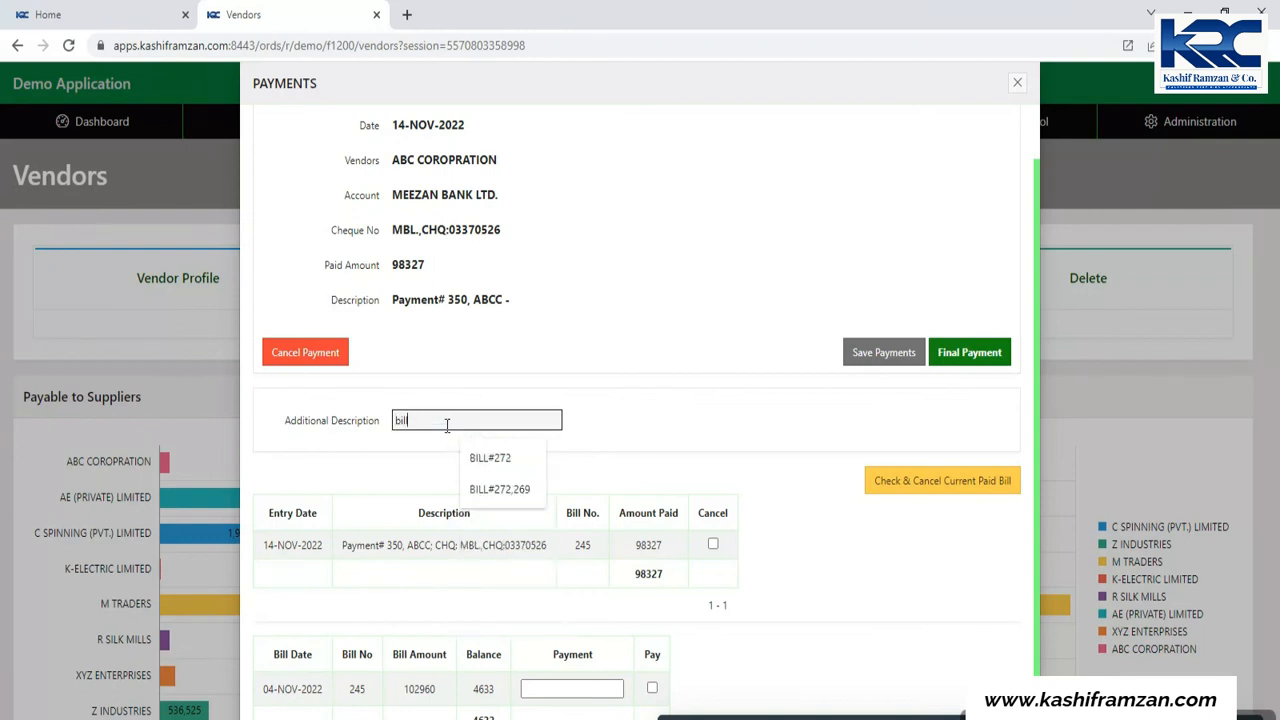
type("l#245")
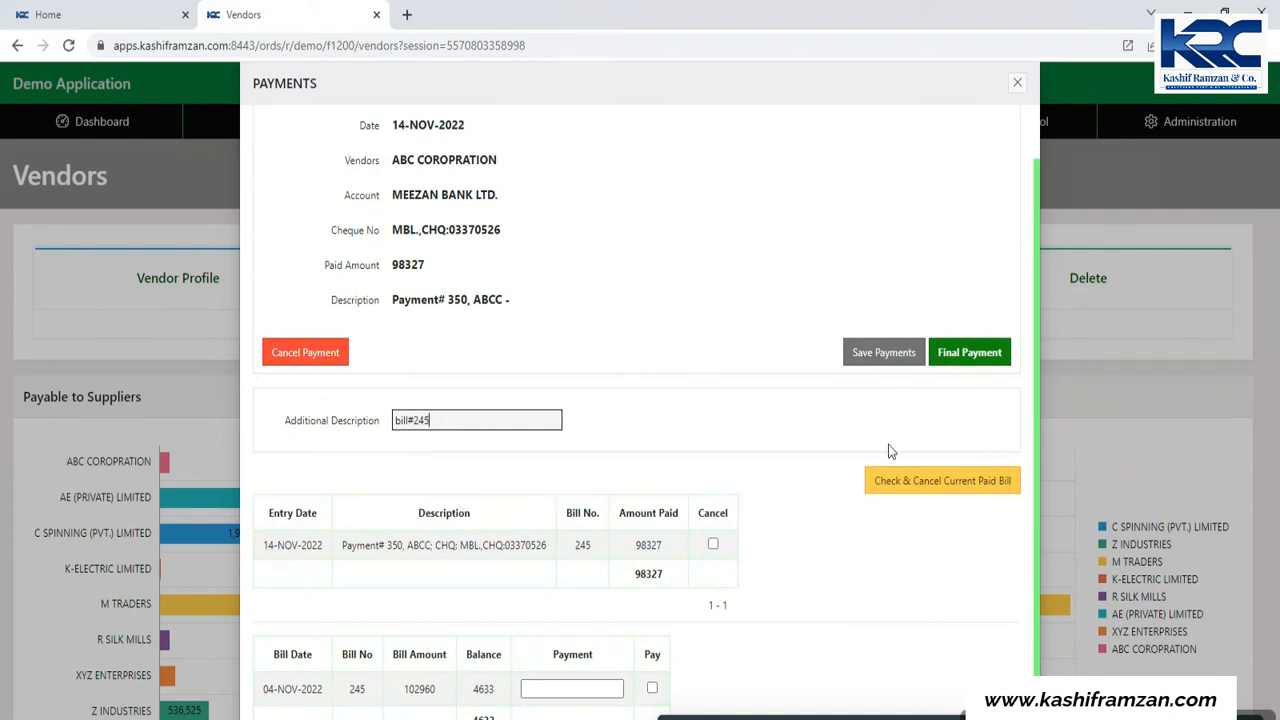
left_click(863, 365)
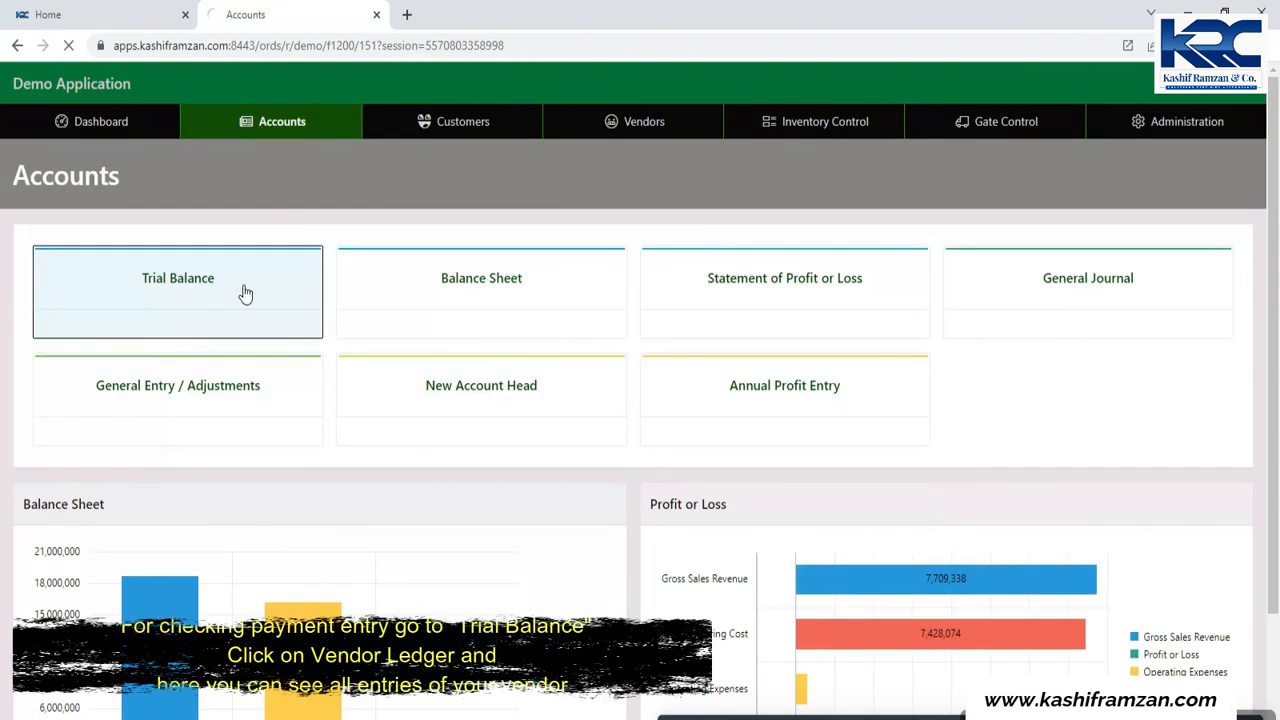
Open the Trial Balance report from the Accounts section to check the vendor's payment entry.
left_click(245, 293)
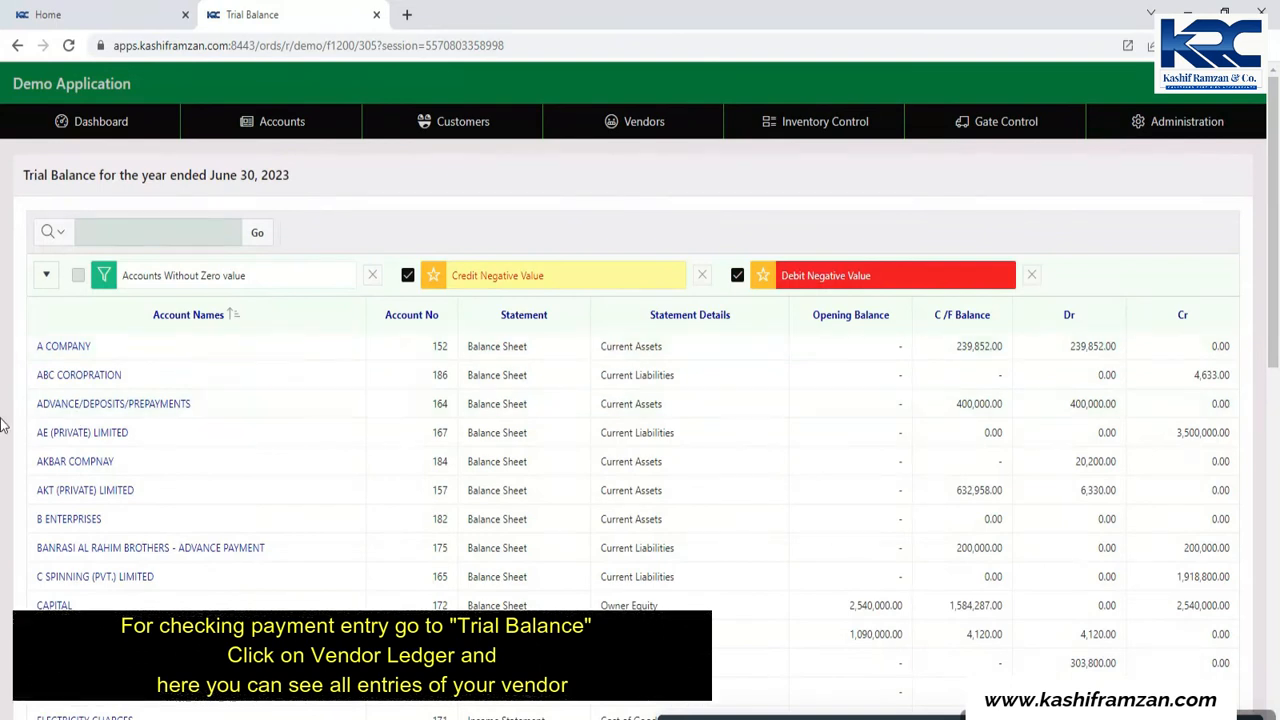